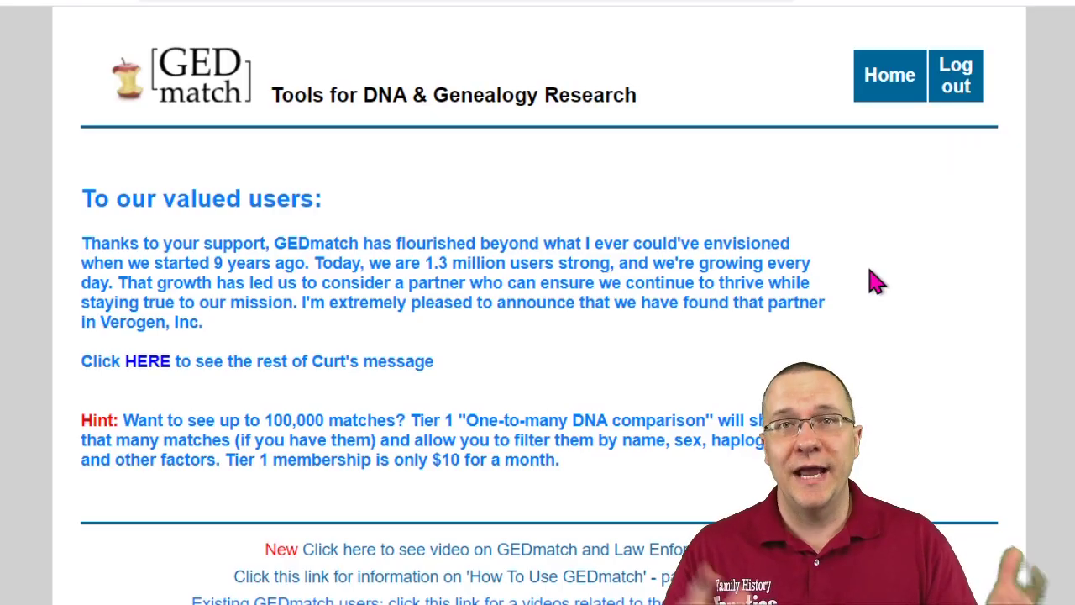
Browse down the home page and highlight the Multiple Kit Analysis tool name
scroll(874, 281, down, 10)
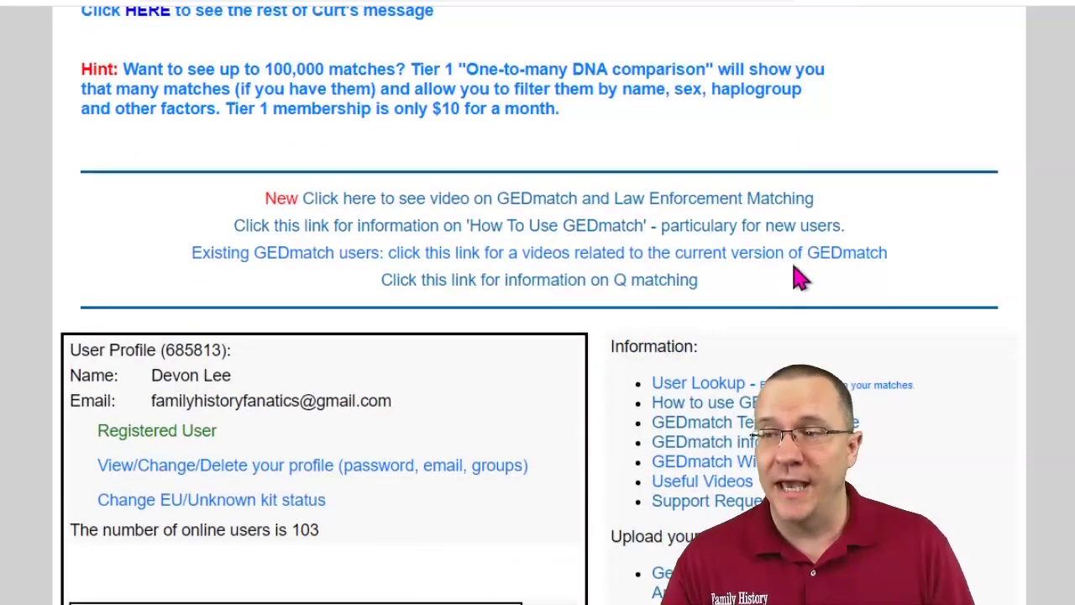
scroll(785, 273, down, 1)
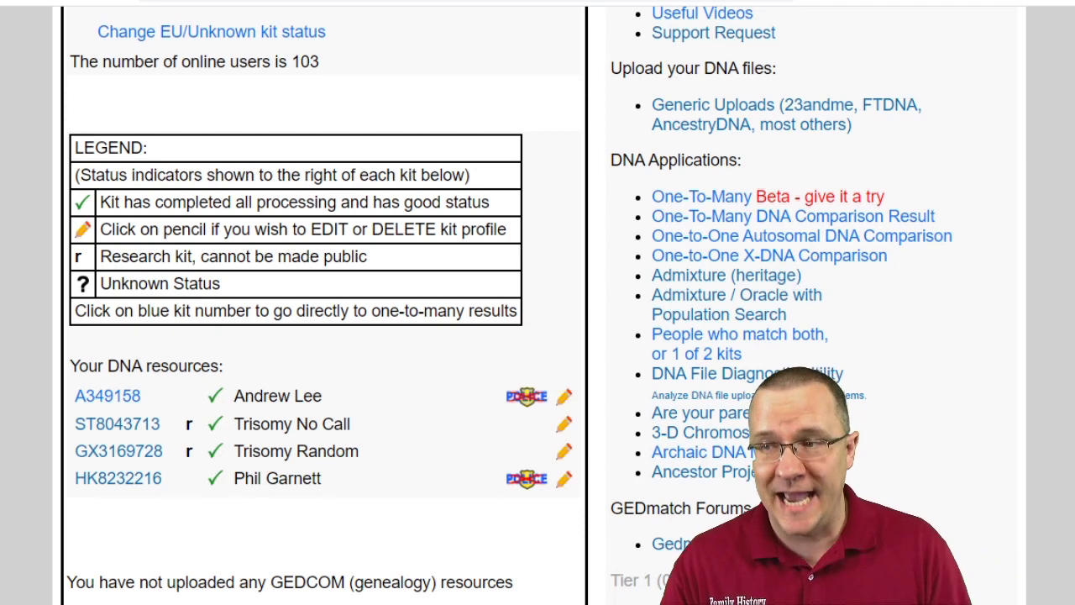
scroll(786, 273, down, 5)
scroll(785, 273, down, 2)
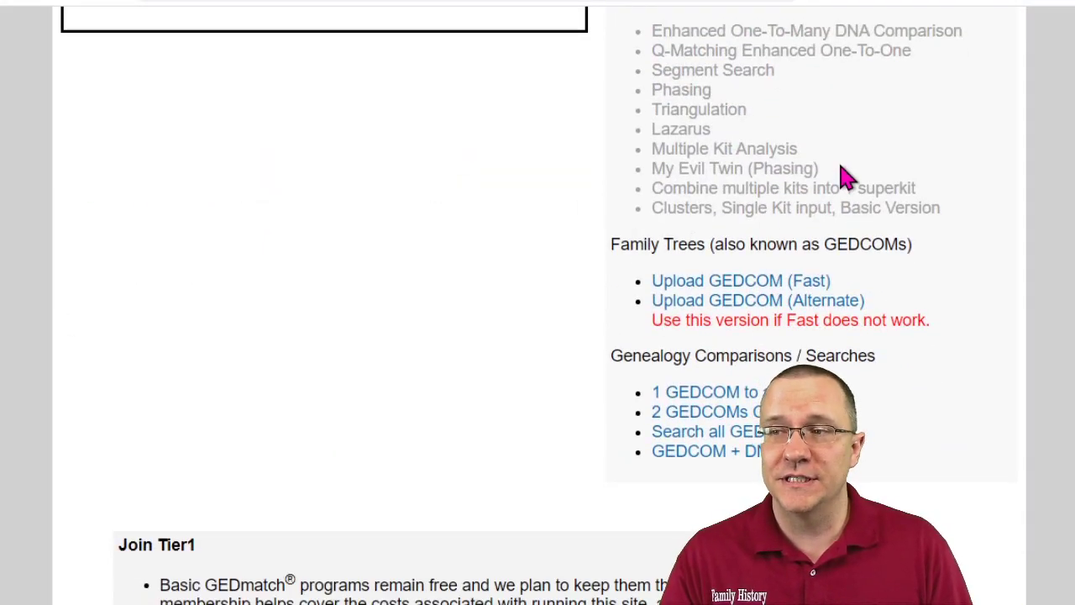
drag(799, 149, 647, 159)
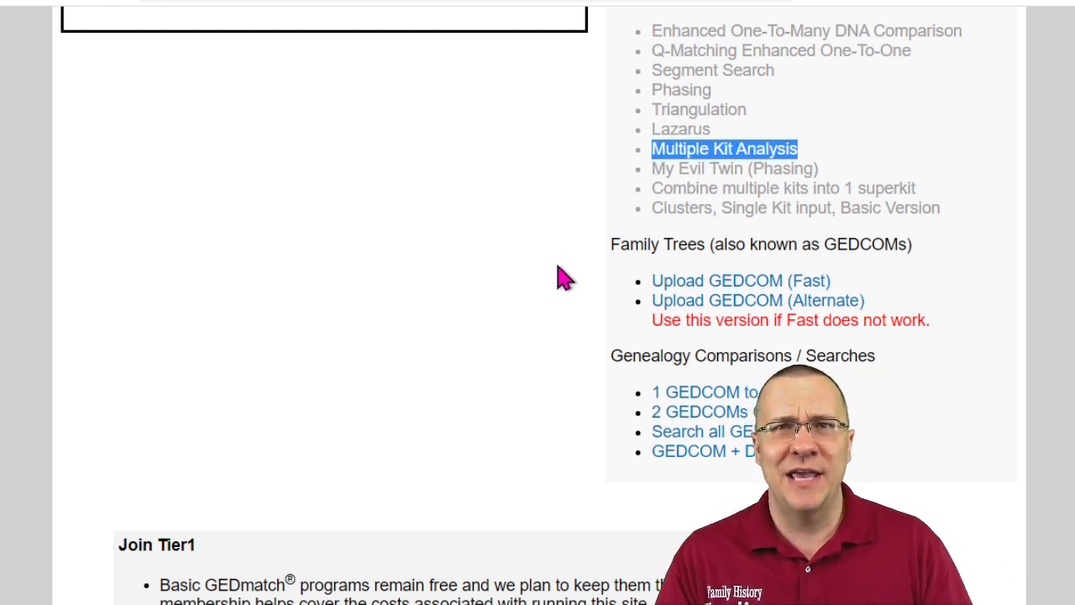
scroll(563, 277, up, 9)
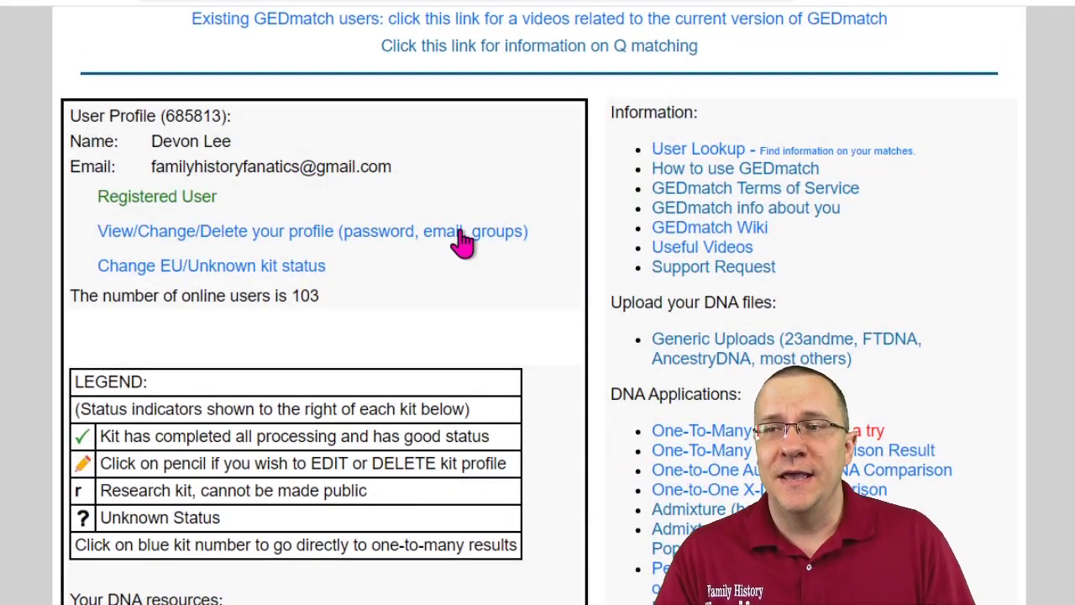
Add a personal tag group described 'Close Family' with the default green colour via Tag Group Management
click(462, 242)
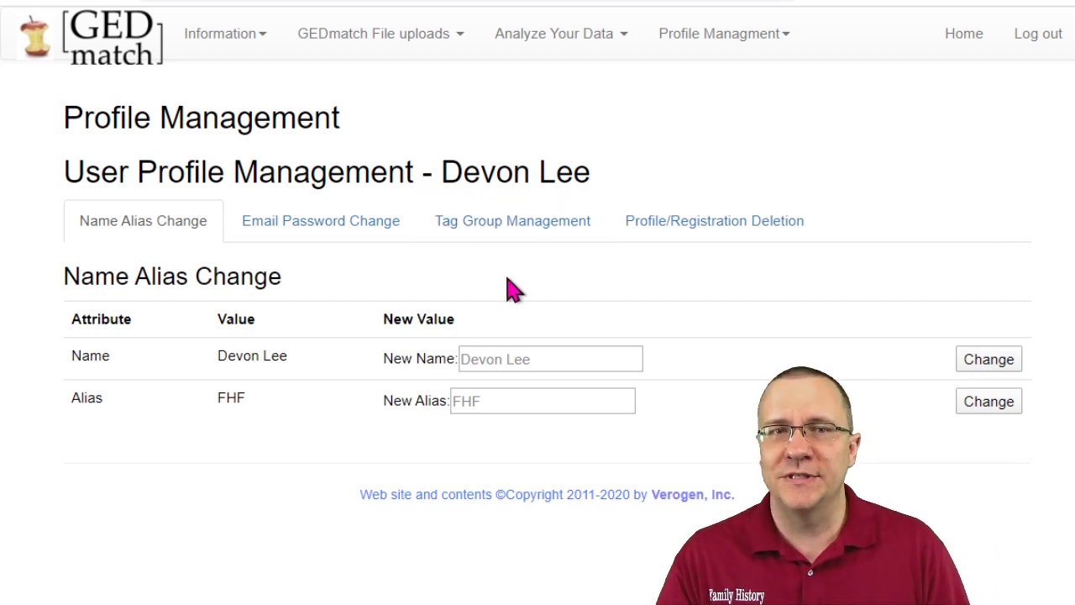
click(518, 234)
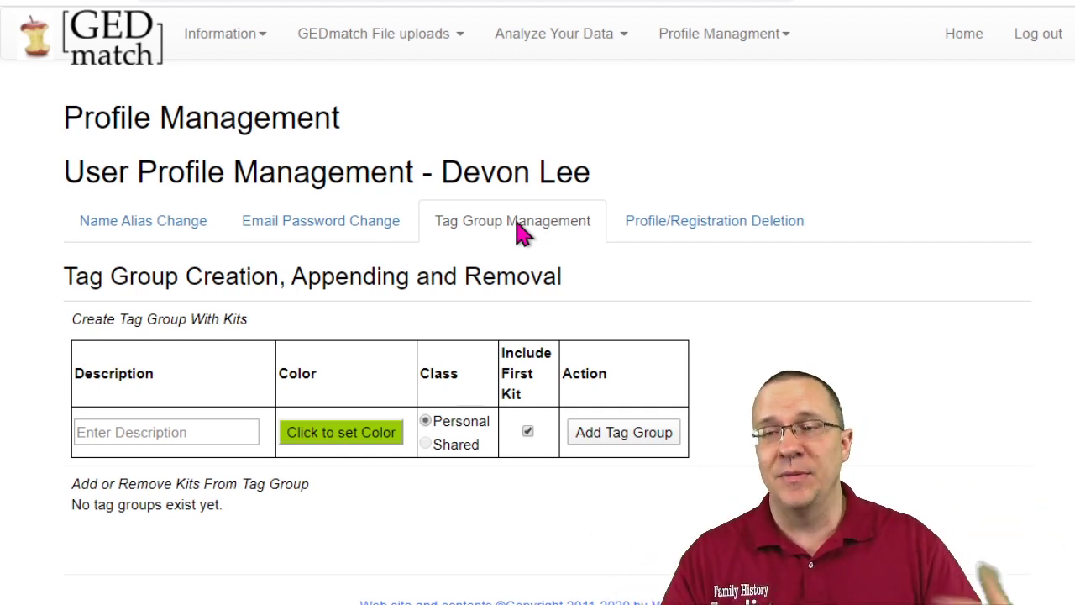
click(130, 431)
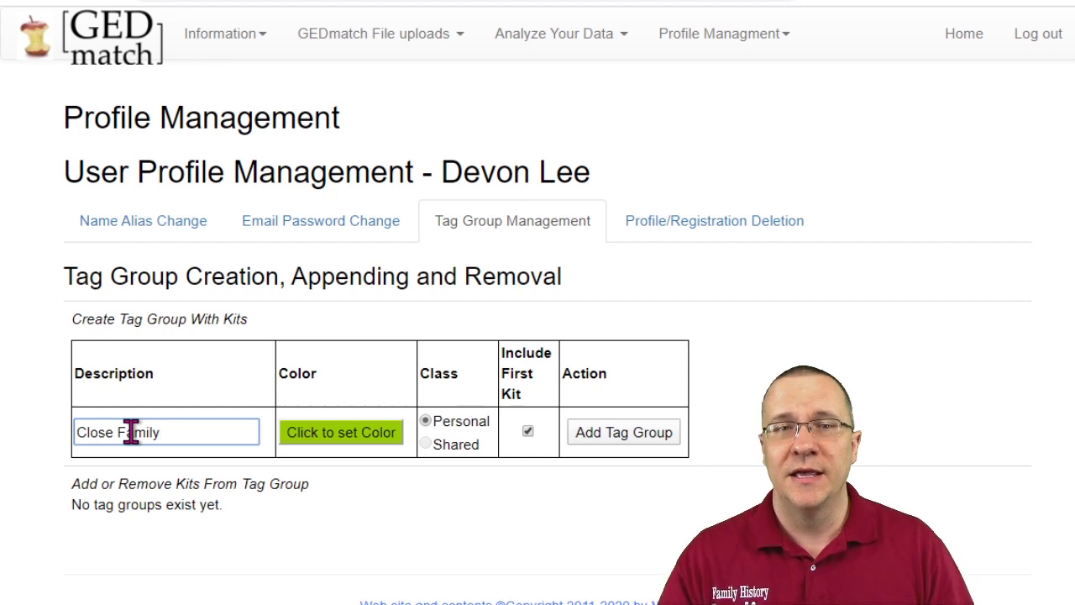
click(369, 439)
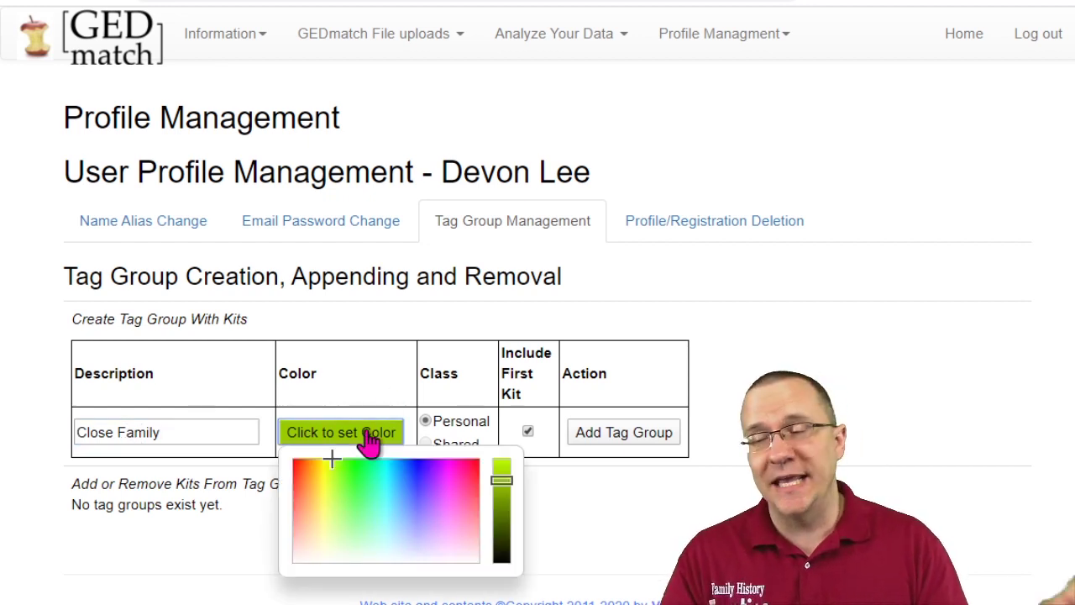
click(605, 447)
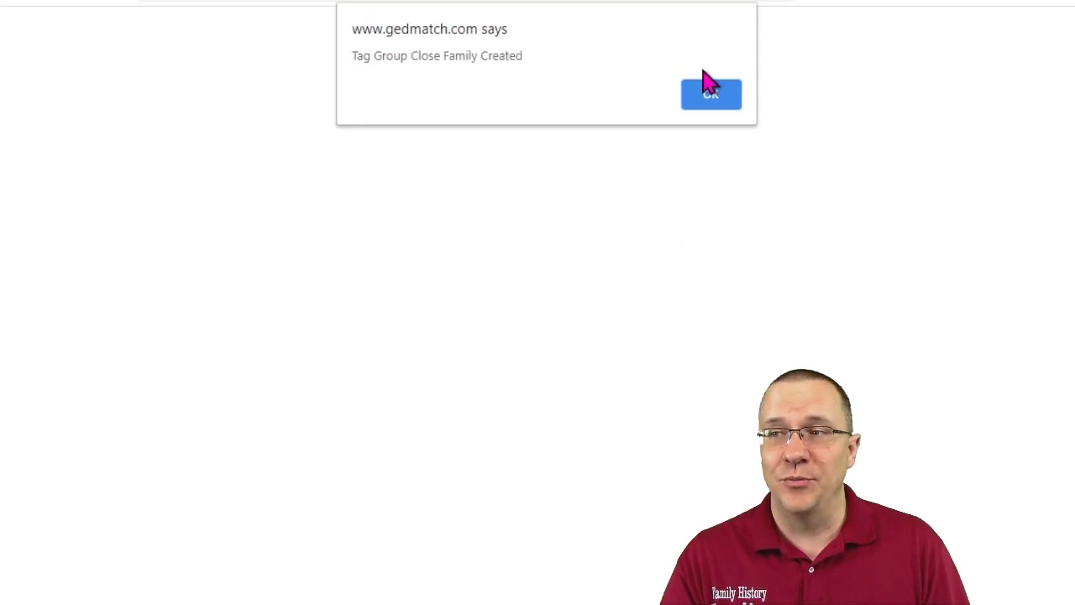
click(711, 95)
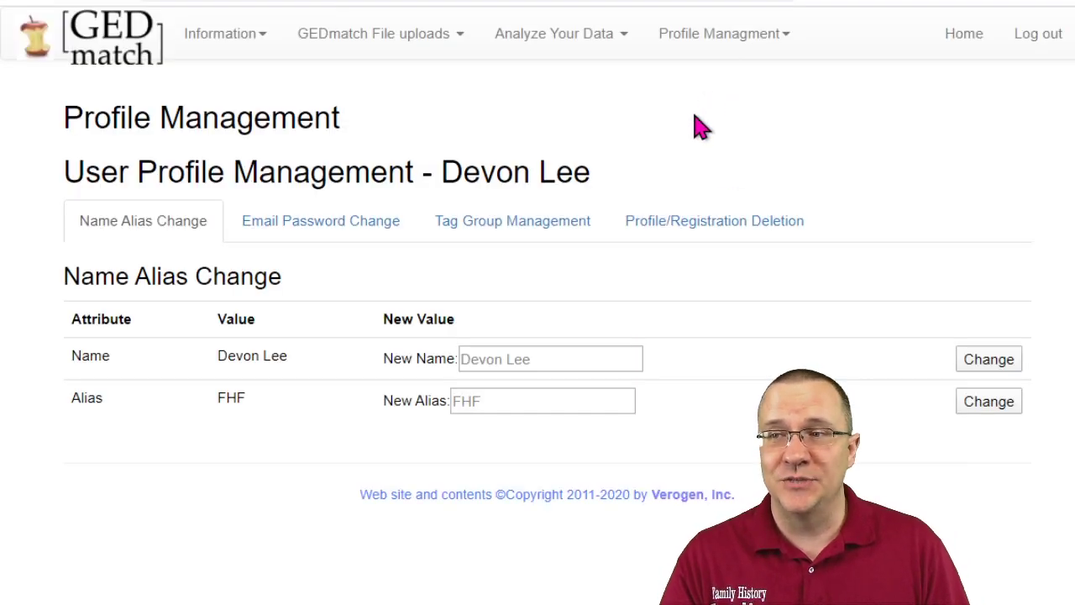
Open the Close Family group and confirm it holds 0 kits
click(493, 236)
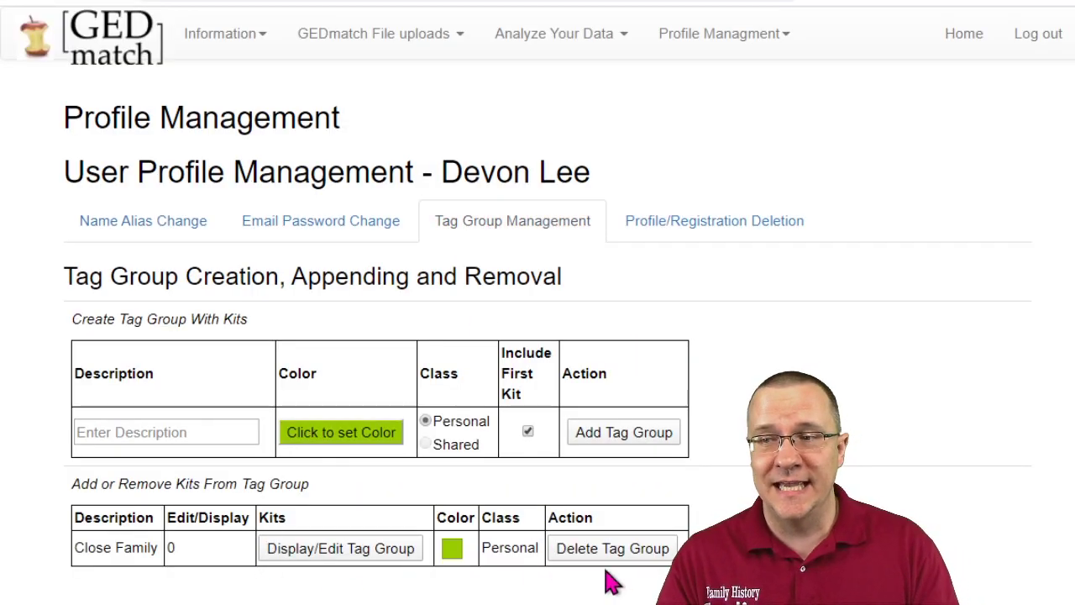
double_click(169, 548)
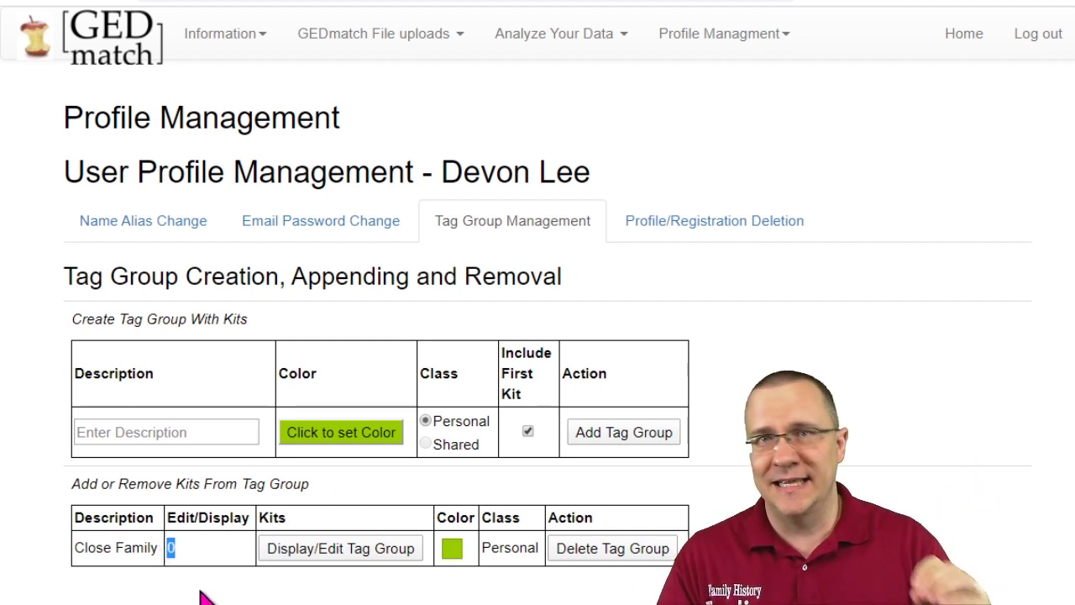
click(329, 550)
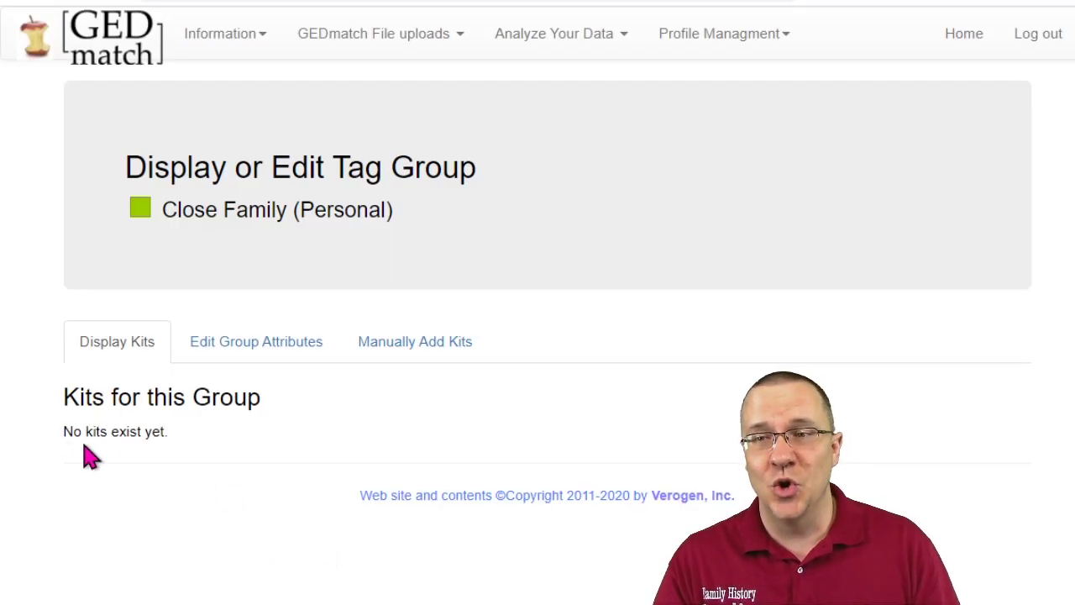
drag(190, 439, 55, 439)
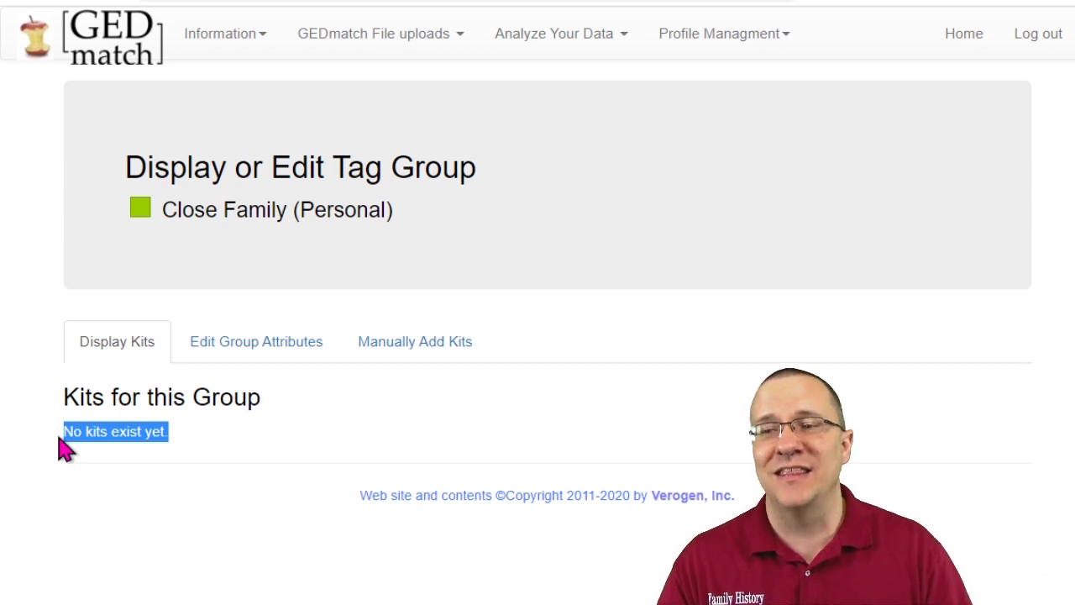
Manually add one kit to Close Family by entering its kit number
click(400, 343)
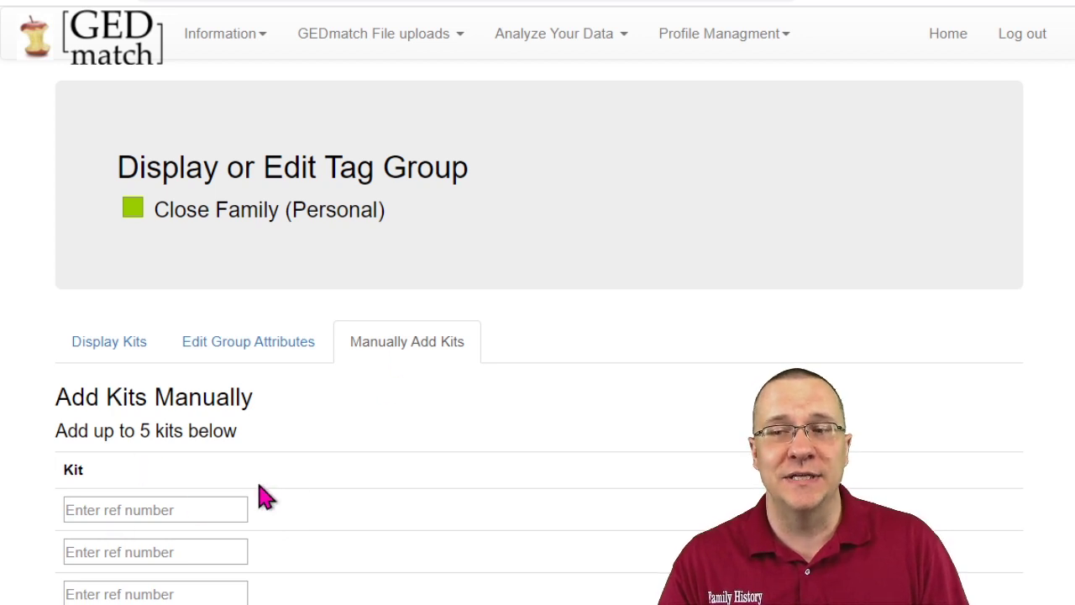
scroll(277, 493, down, 1)
click(105, 406)
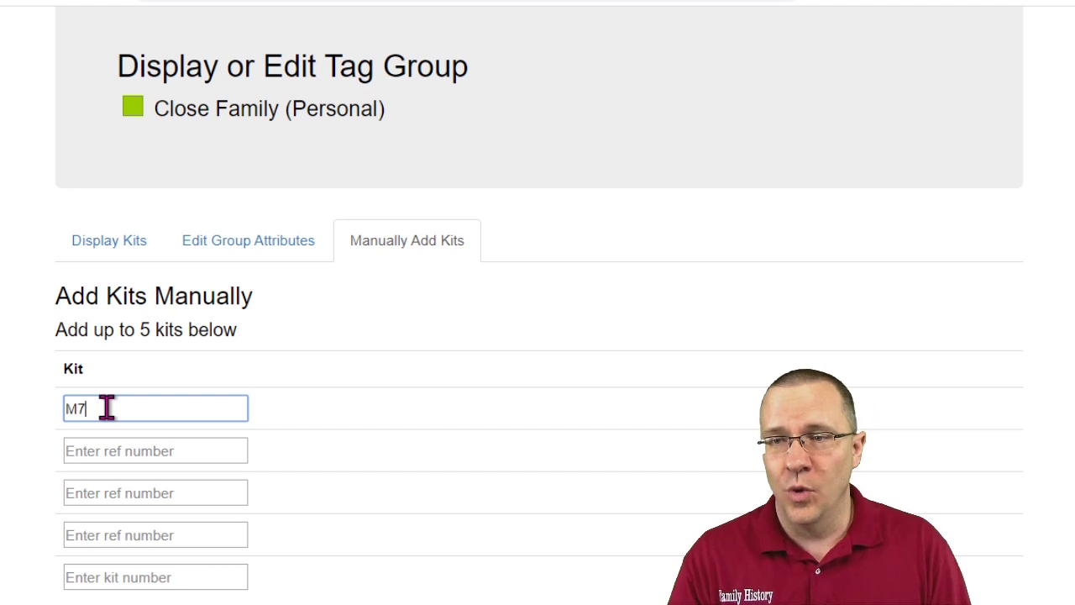
text(M755744)
key(Return)
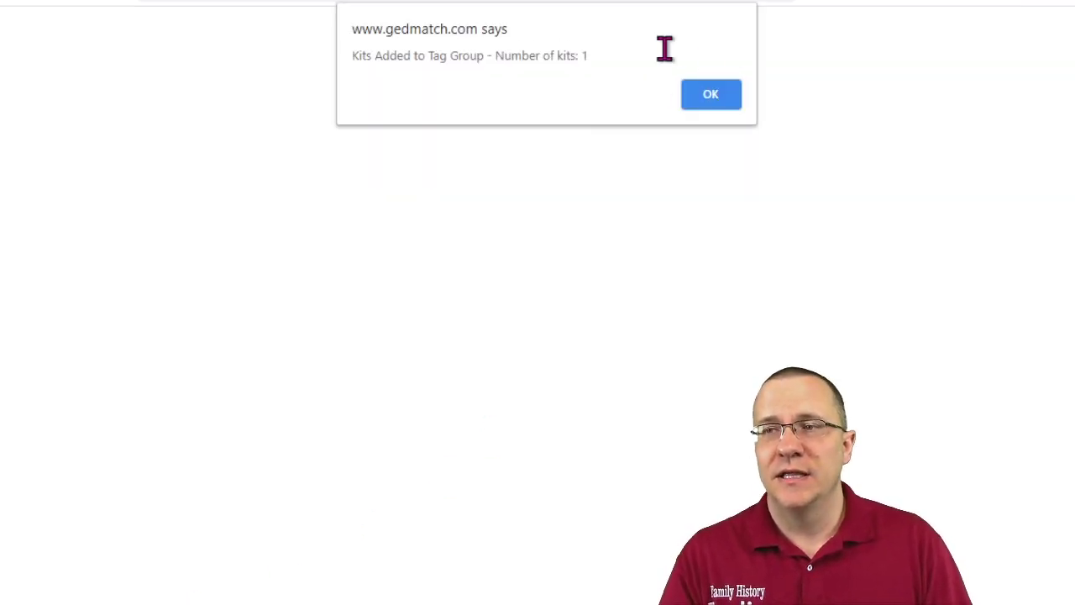
click(724, 96)
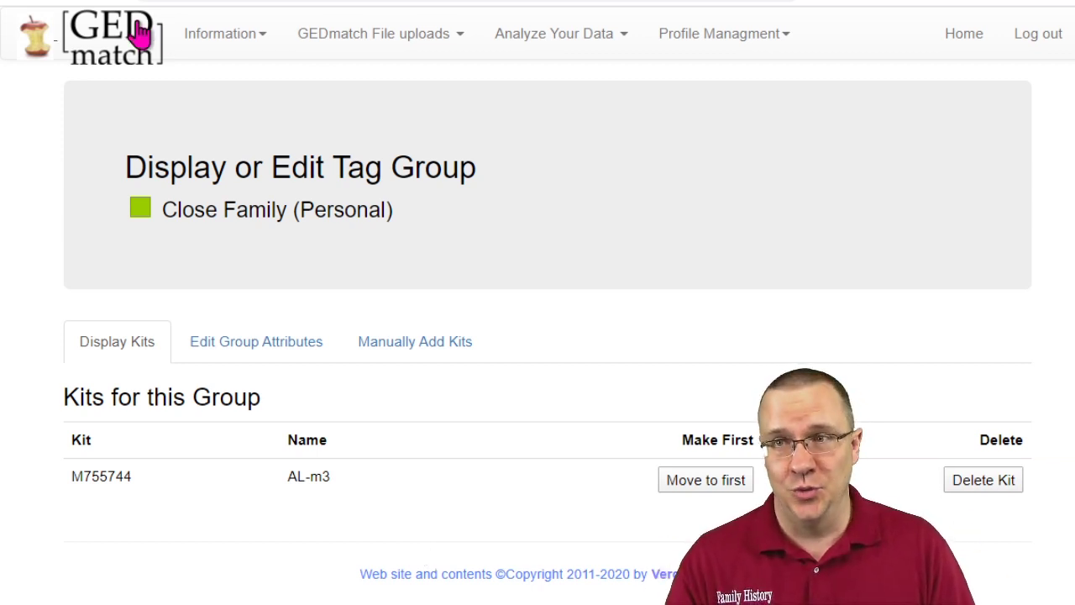
Return to the GEDmatch home page and scroll down toward the Tier 1 tools
click(115, 37)
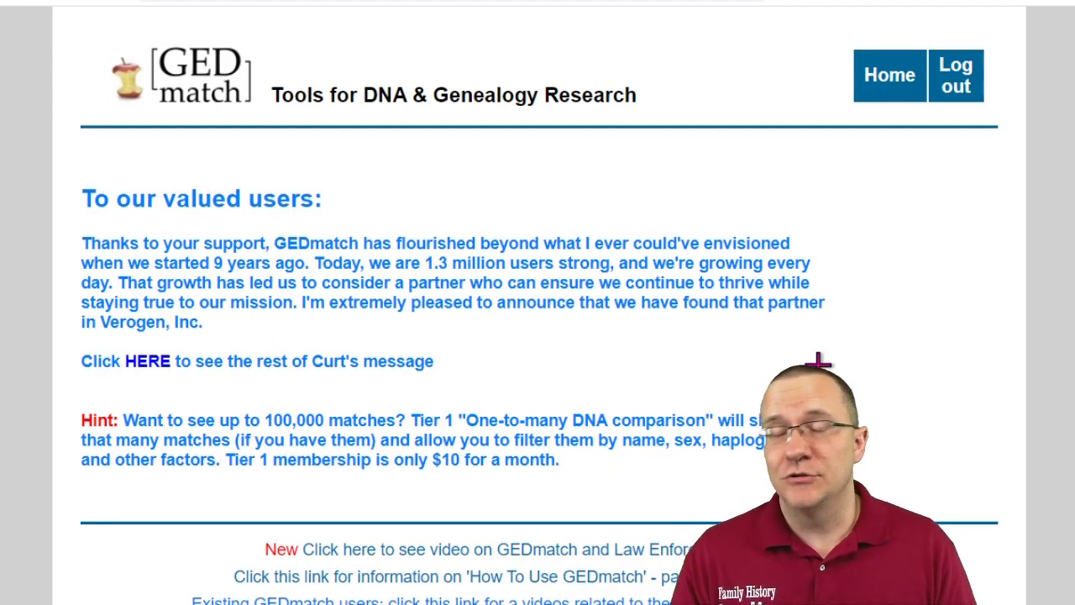
scroll(820, 360, down, 10)
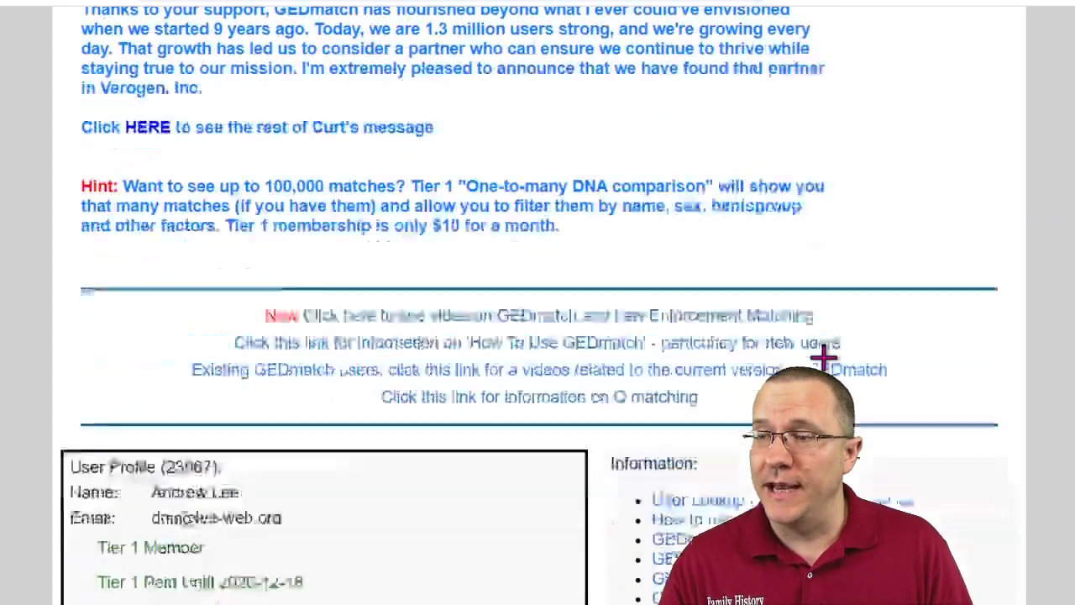
scroll(831, 355, down, 5)
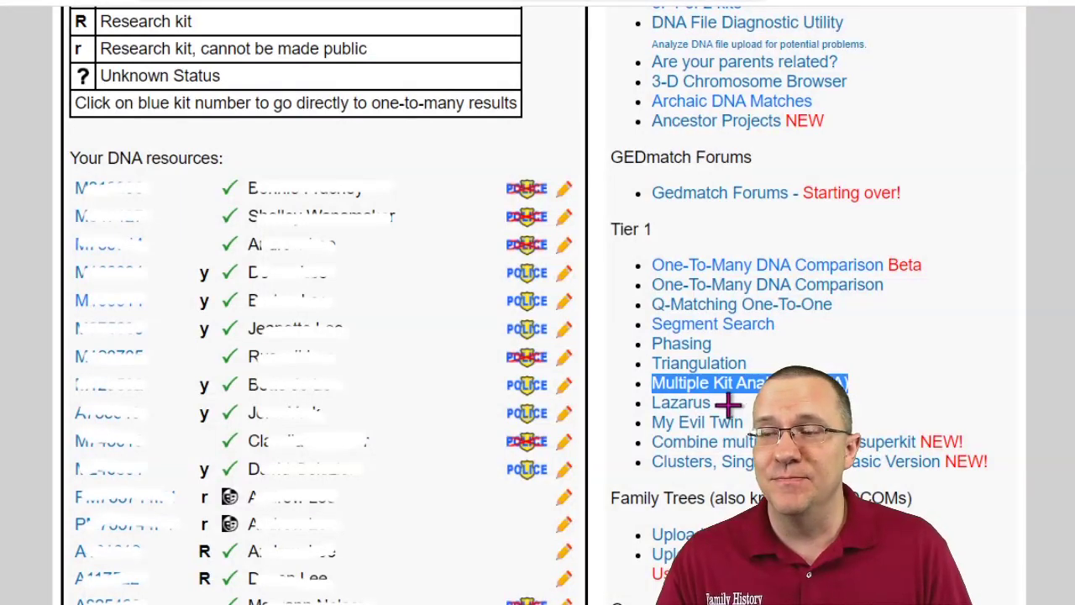
scroll(538, 303, down, 2)
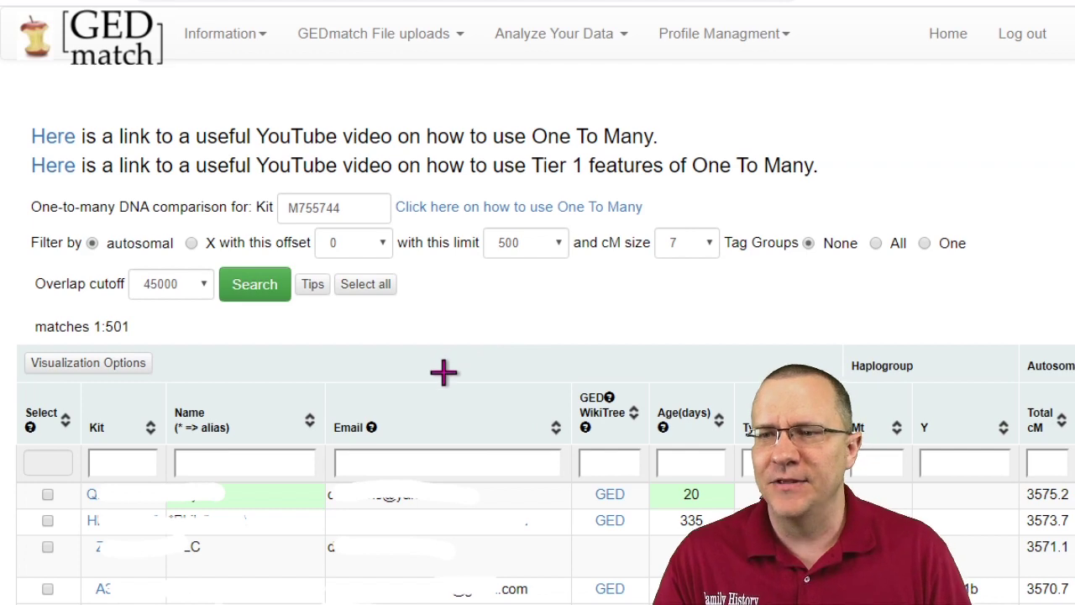
Tick one more match kit's Select checkbox in the One-to-Many results
scroll(444, 372, down, 8)
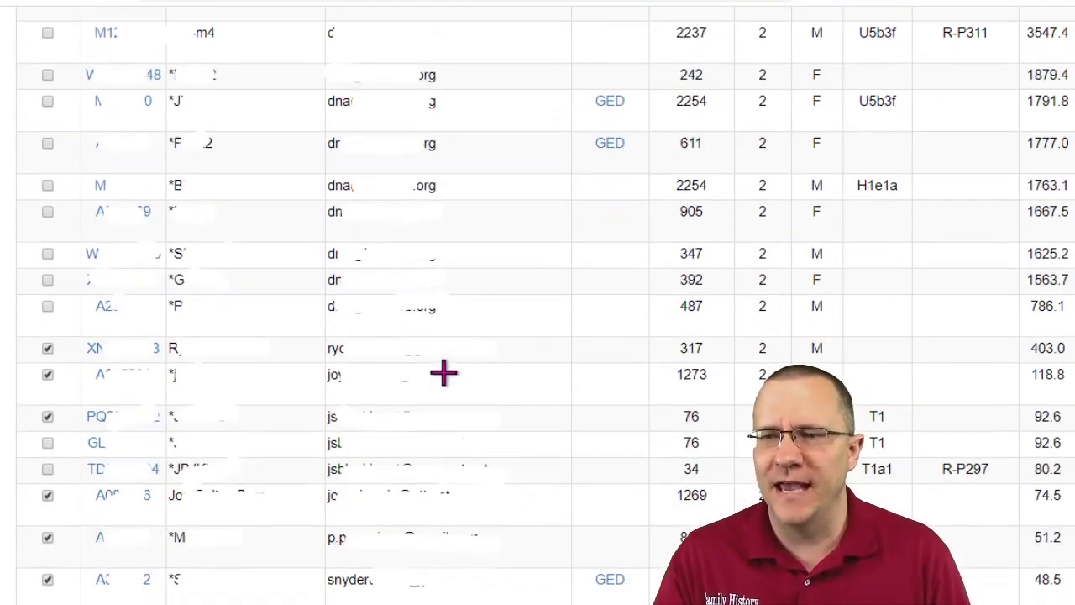
click(48, 425)
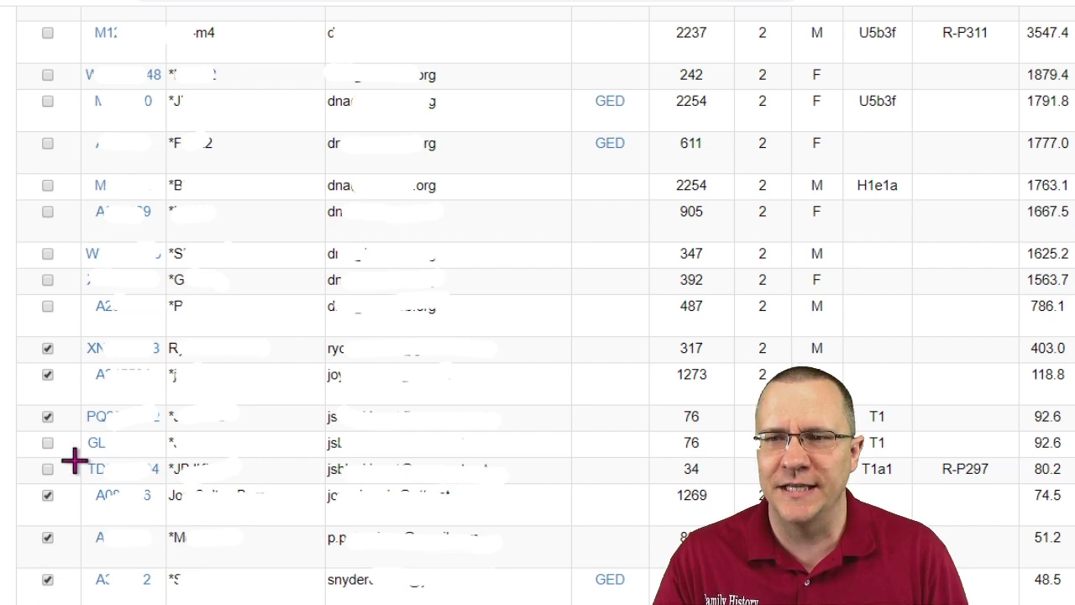
scroll(74, 459, down, 3)
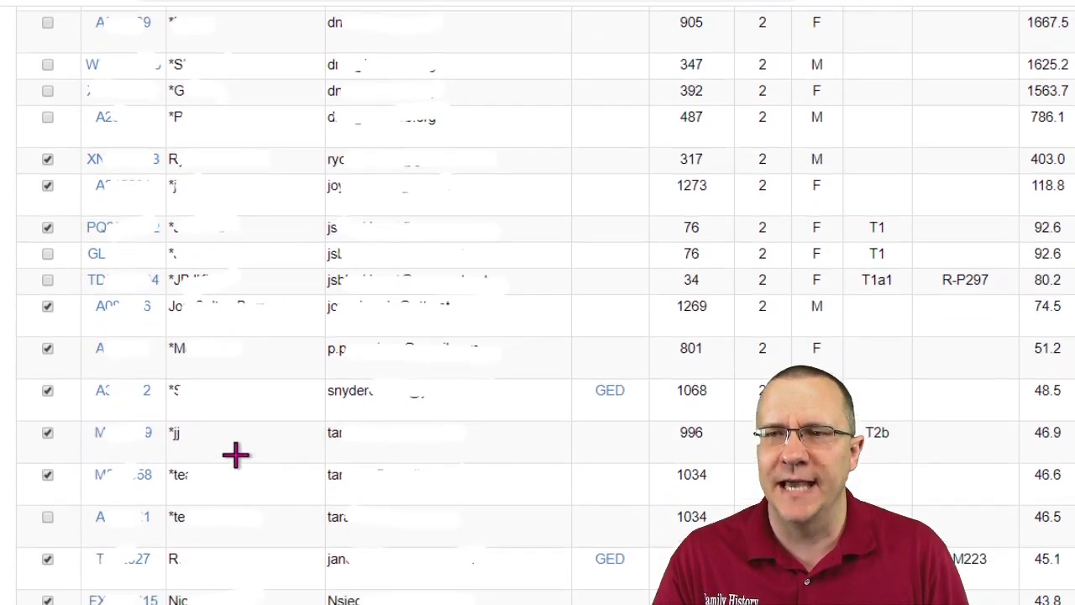
scroll(236, 454, up, 8)
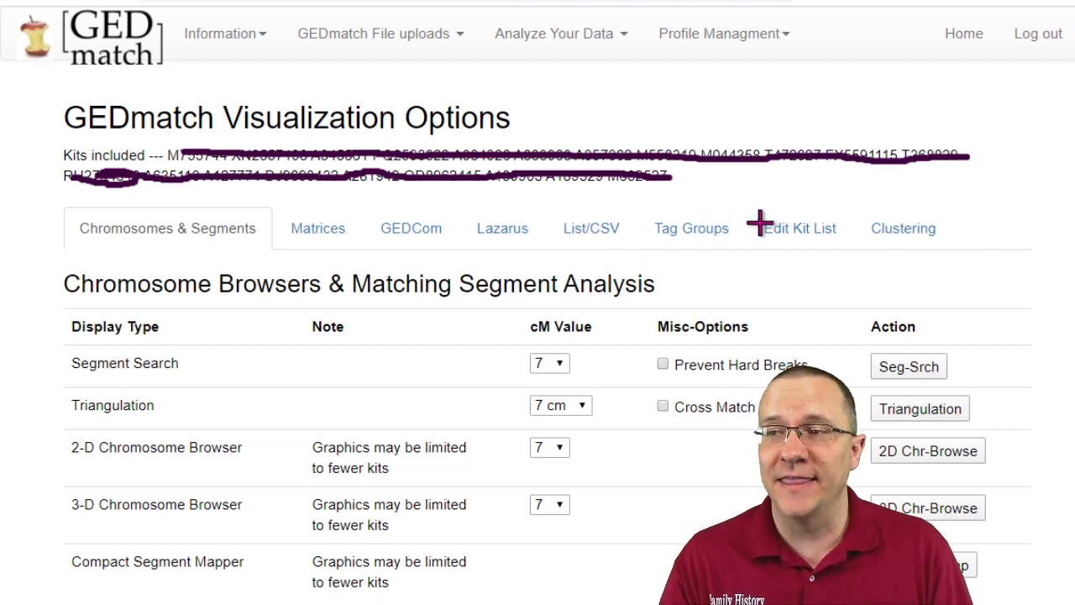
Open the Tag Groups page for the ticked kits and scroll to the existing groups
click(691, 230)
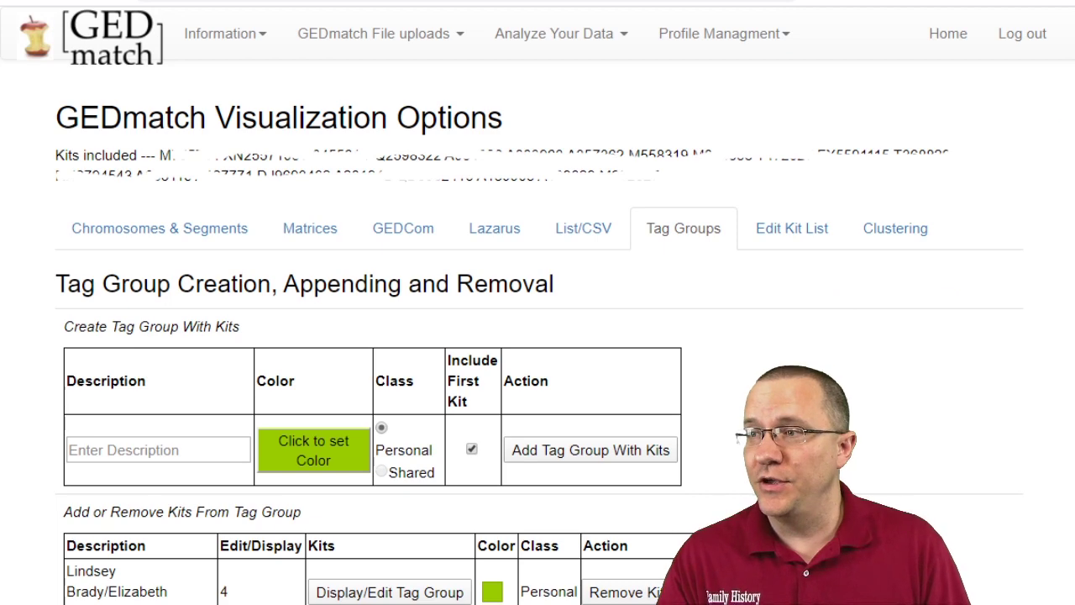
scroll(537, 378, down, 2)
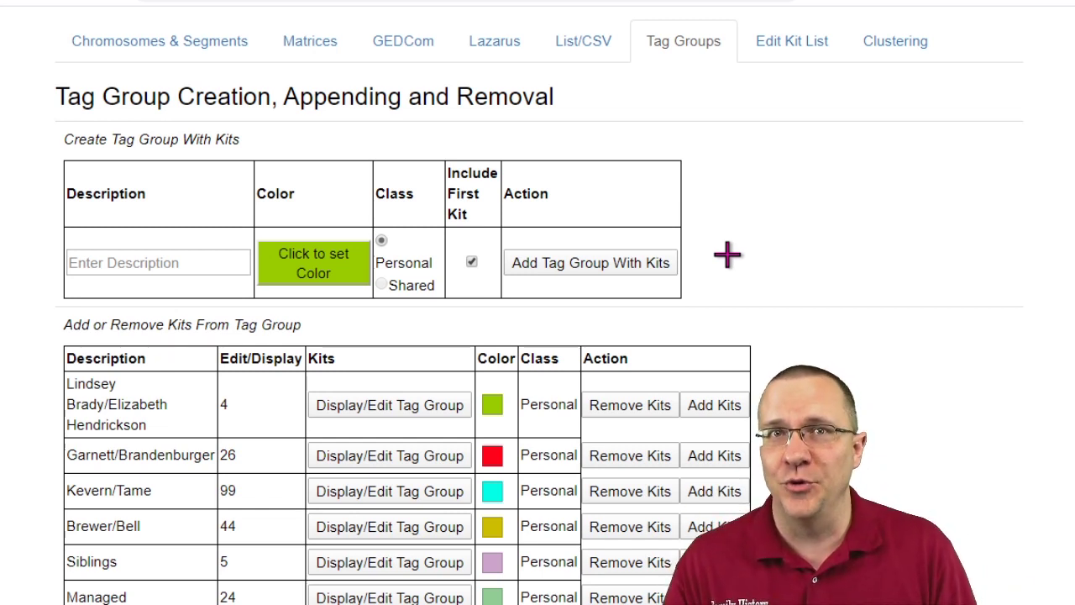
Name the new group 'Practice', colour it bright yellow, and add it with the selected kits
click(187, 265)
text(Practice)
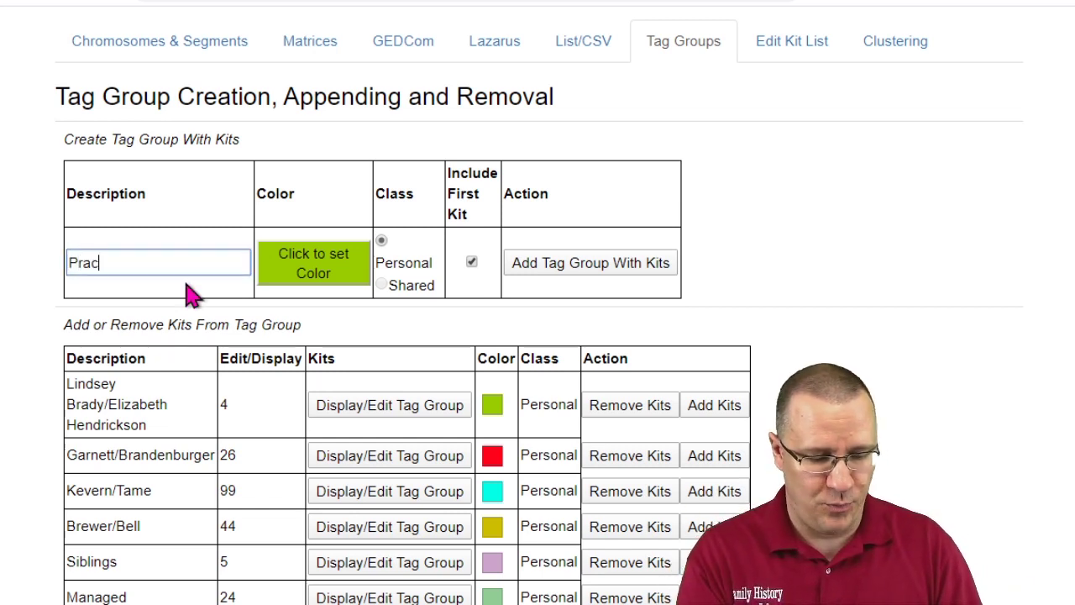
click(308, 270)
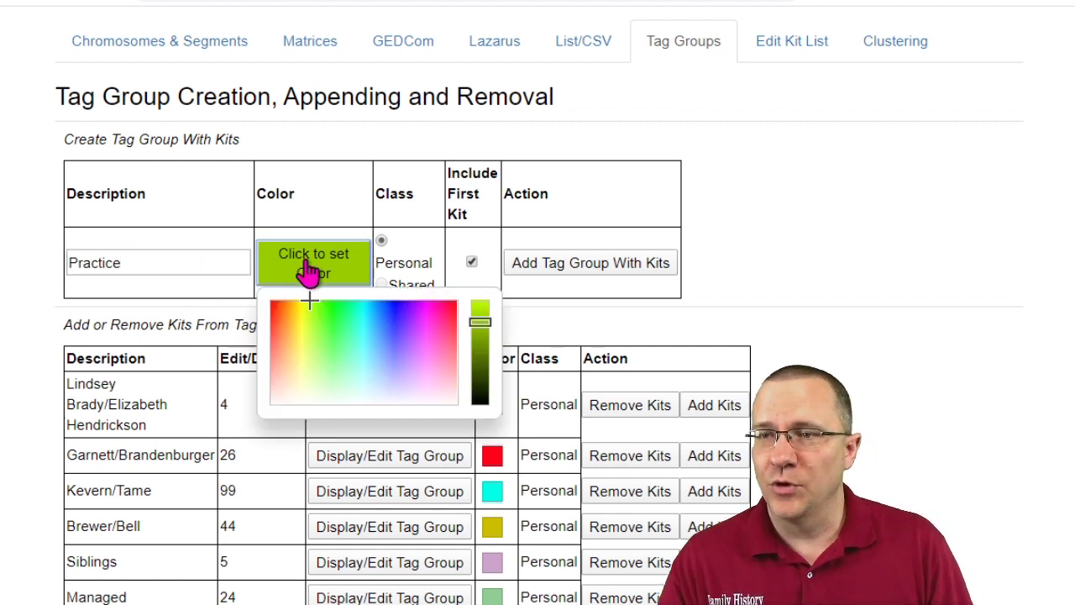
click(300, 308)
drag(479, 332, 481, 304)
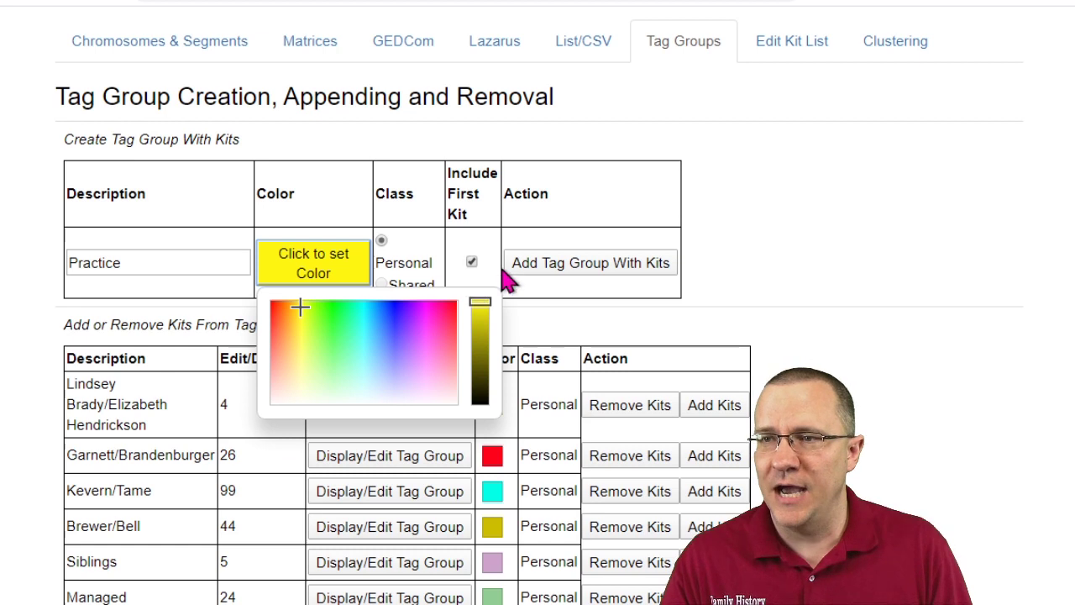
click(586, 268)
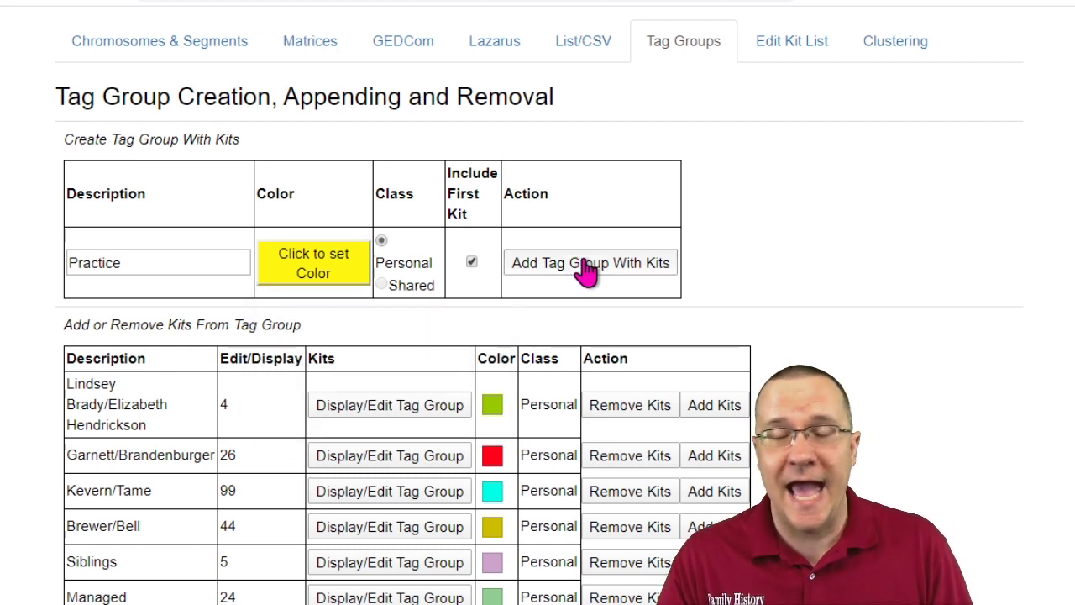
click(586, 267)
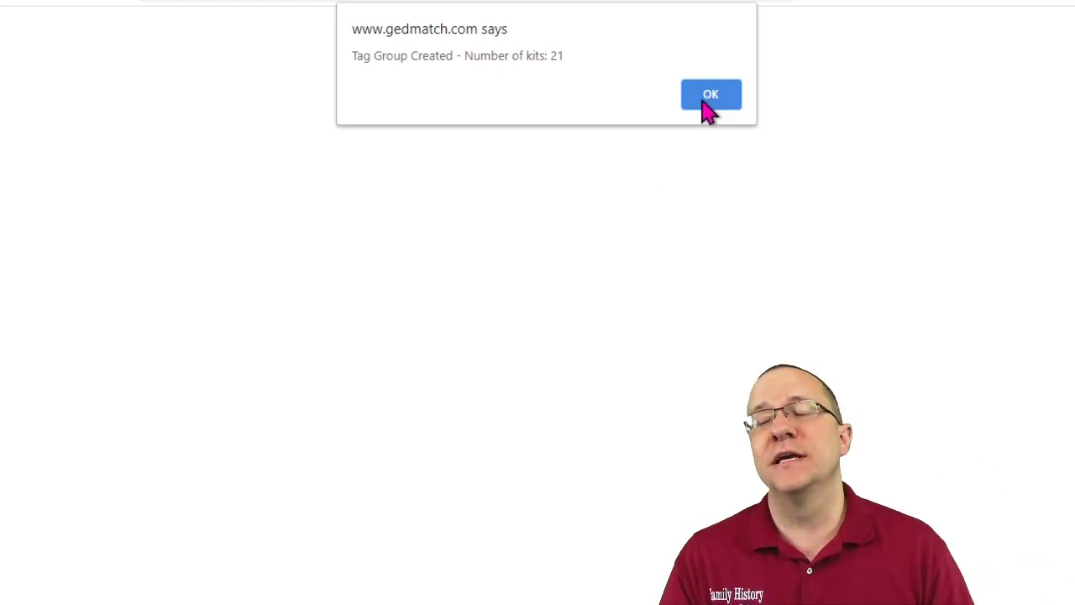
click(708, 99)
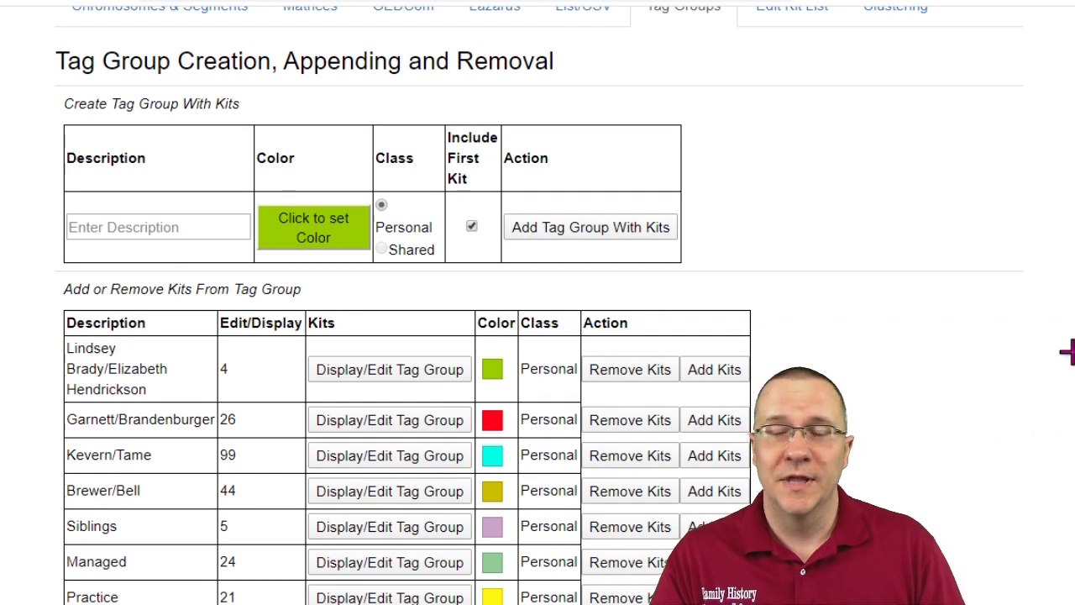
scroll(537, 336, up, 3)
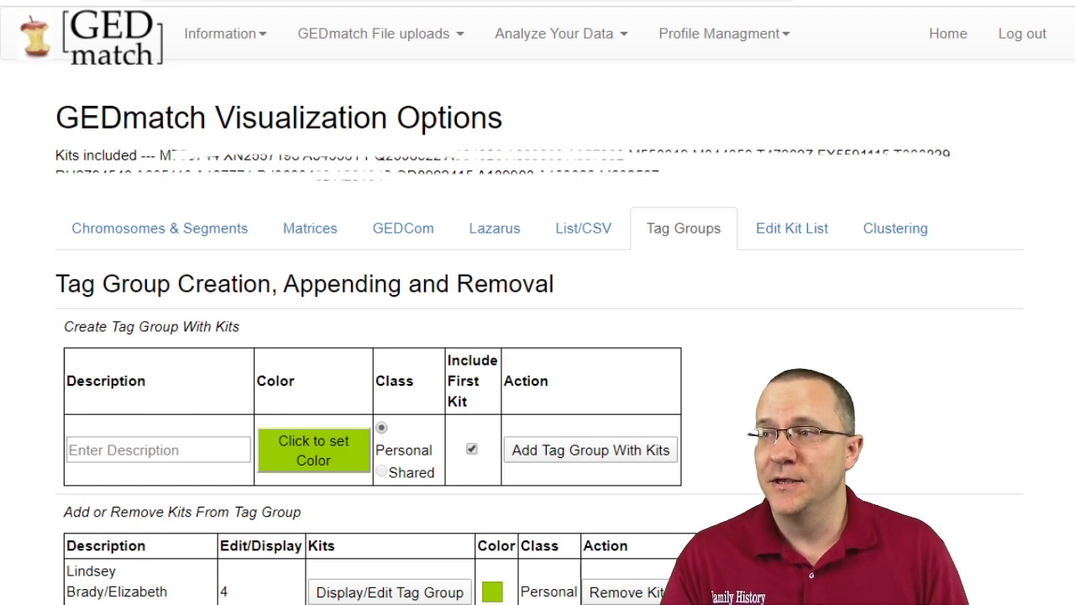
Scroll down the tag group list to the Practice group's row
scroll(1003, 408, down, 3)
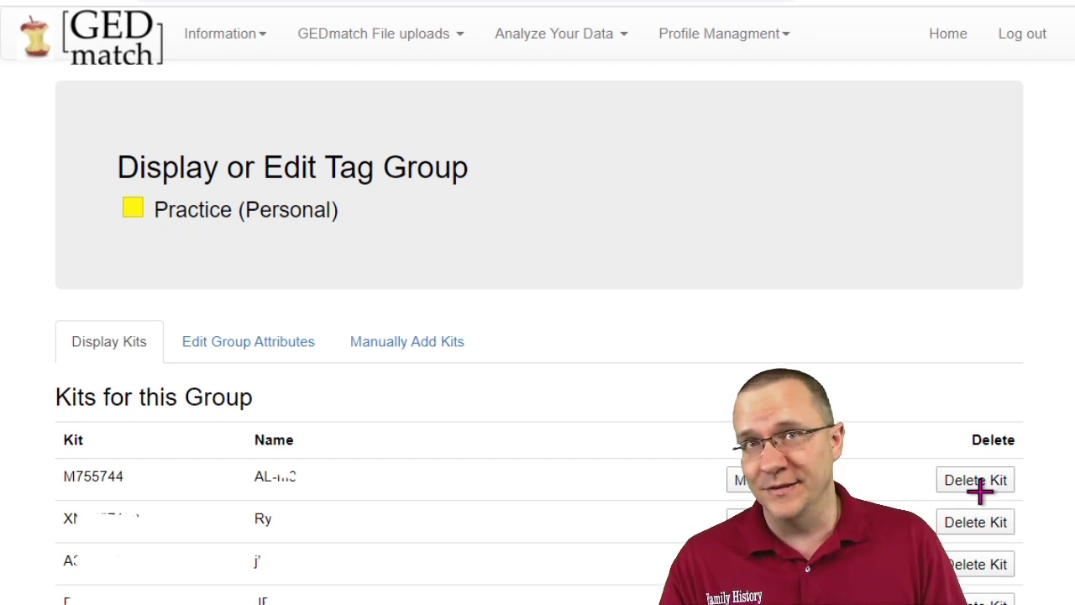
Recolour the Practice group pink under Edit Group Attributes
click(272, 332)
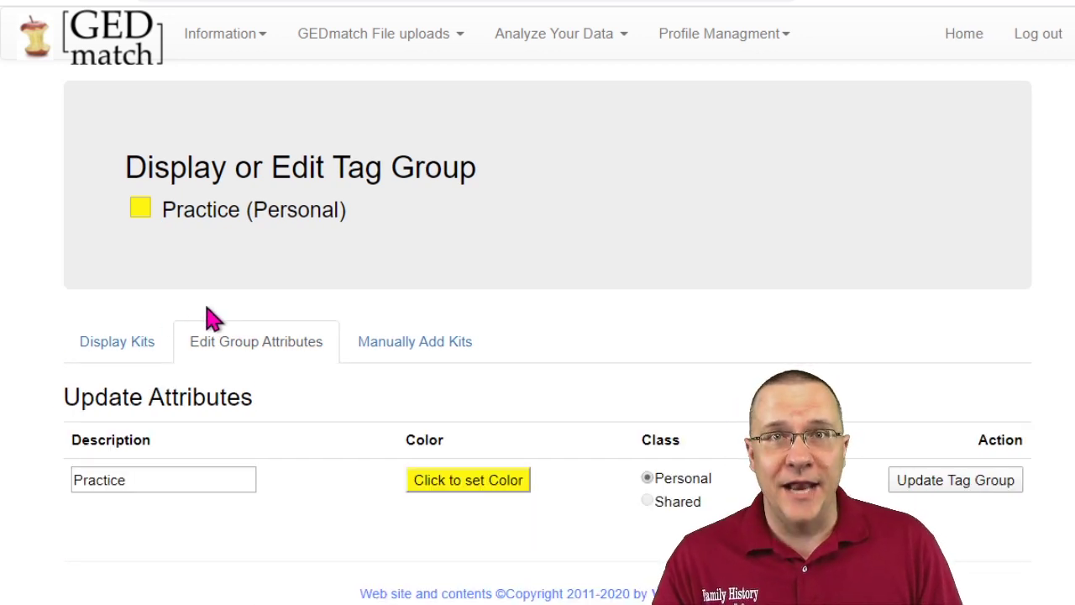
click(483, 484)
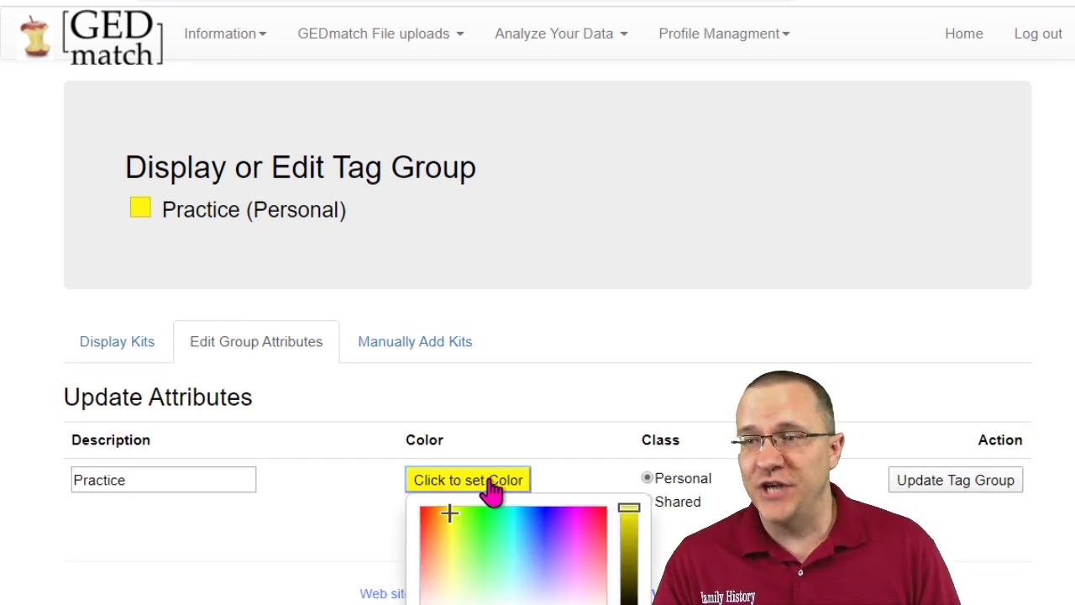
click(577, 547)
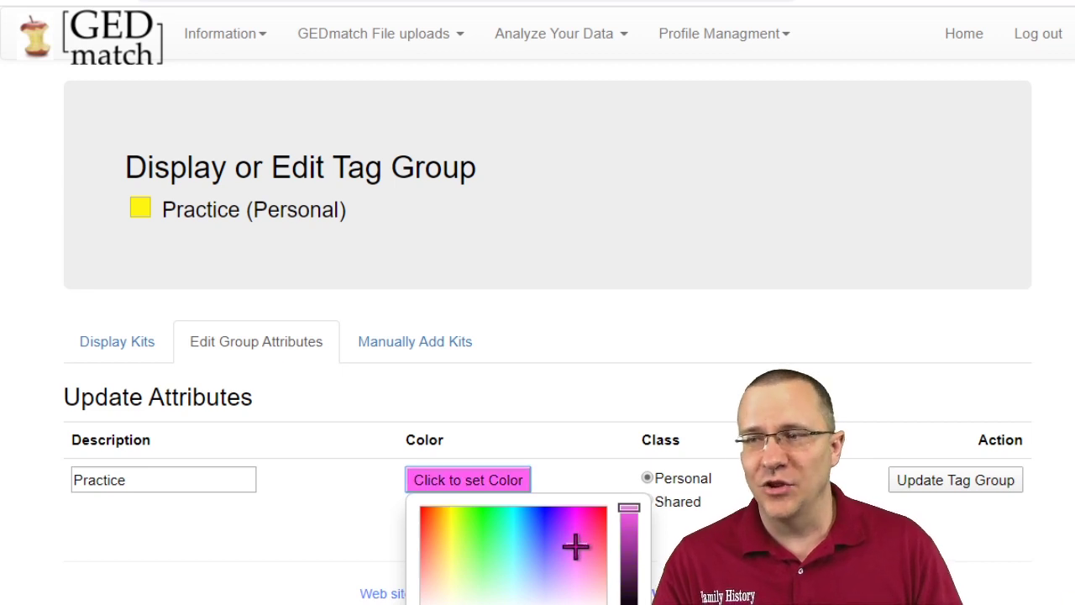
click(727, 419)
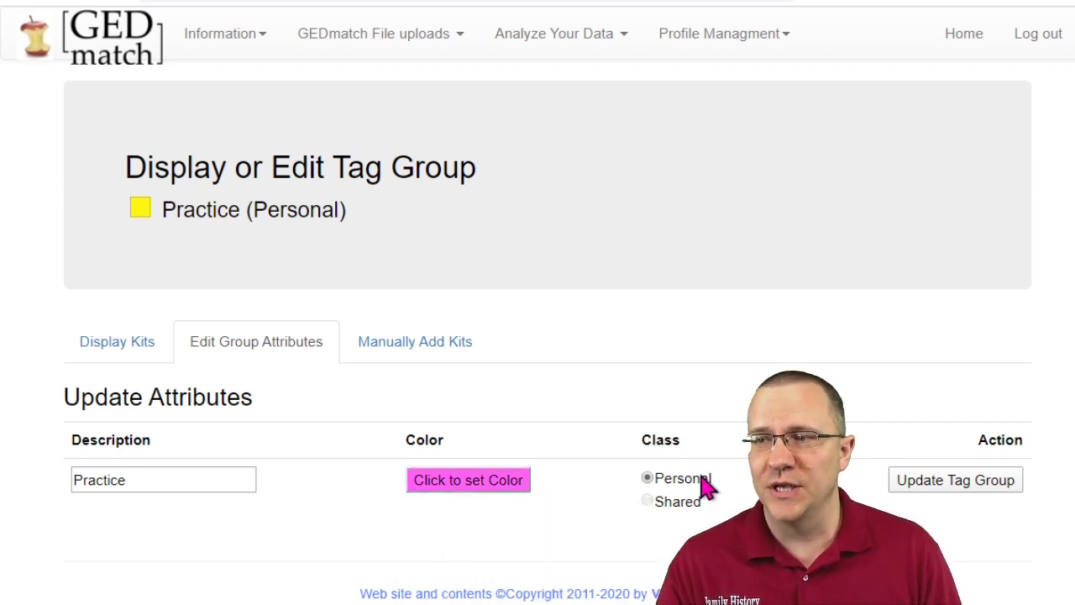
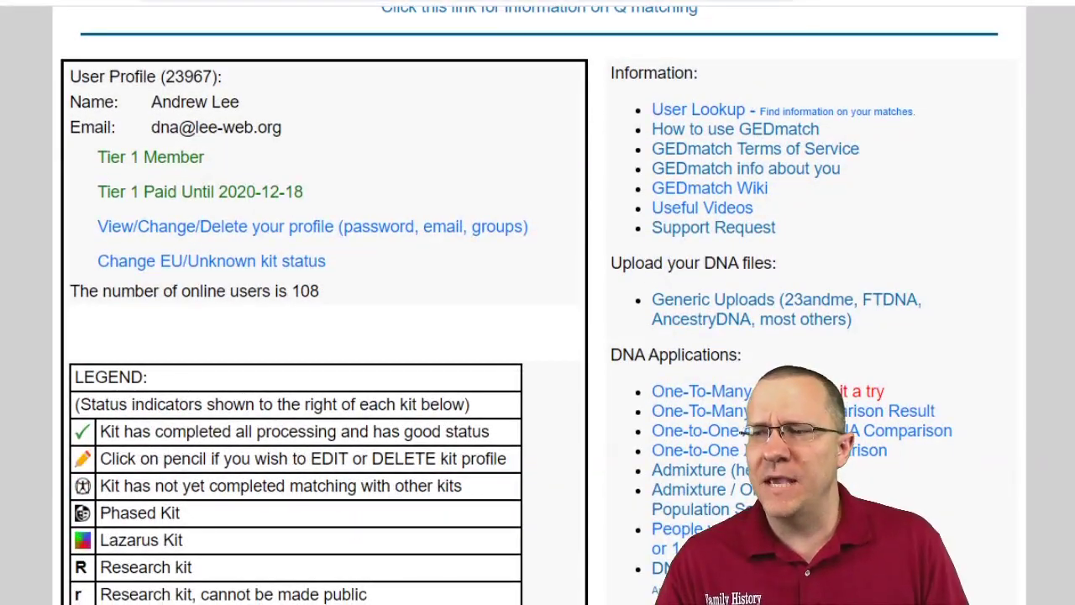
scroll(679, 491, down, 3)
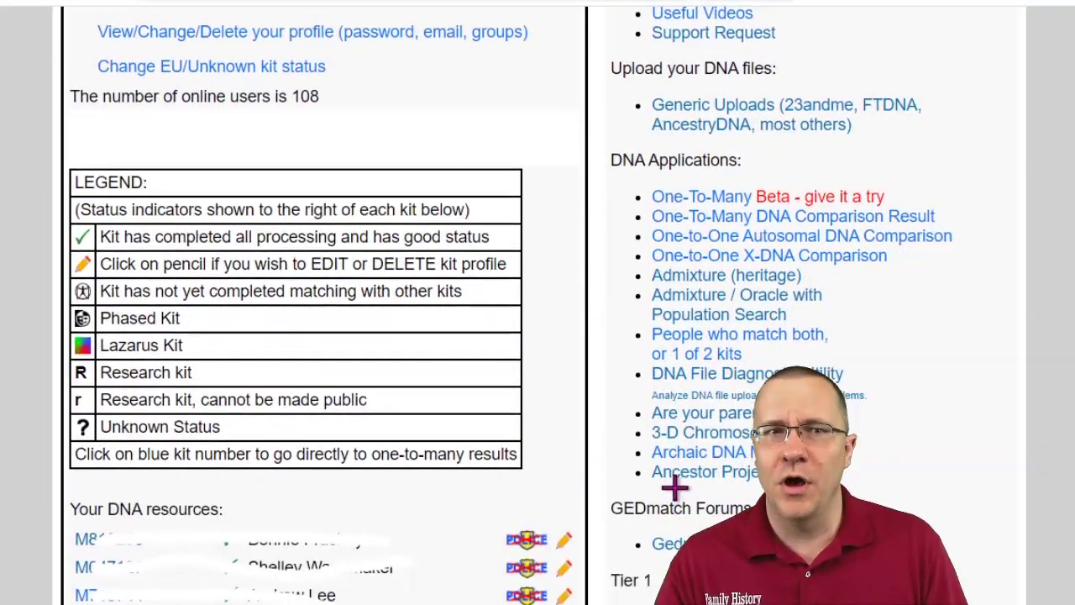
Launch 'People who match both, or 1 of 2 kits' from the DNA Applications list
mouse_move(749, 360)
mouse_down()
mouse_move(672, 365)
mouse_move(629, 336)
mouse_move(782, 311)
mouse_move(856, 344)
mouse_move(732, 367)
mouse_up()
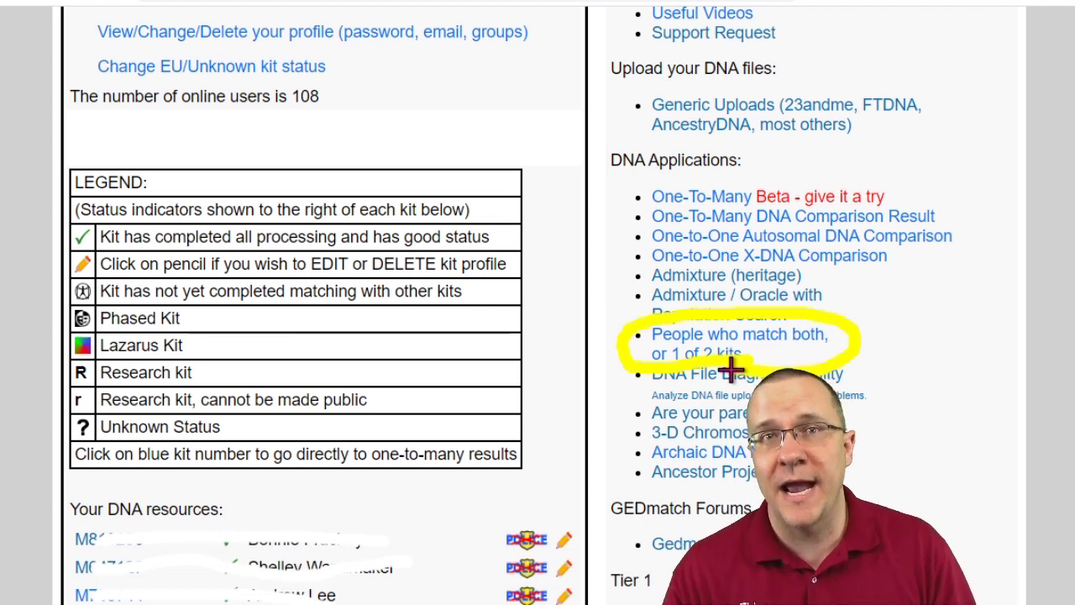
click(725, 353)
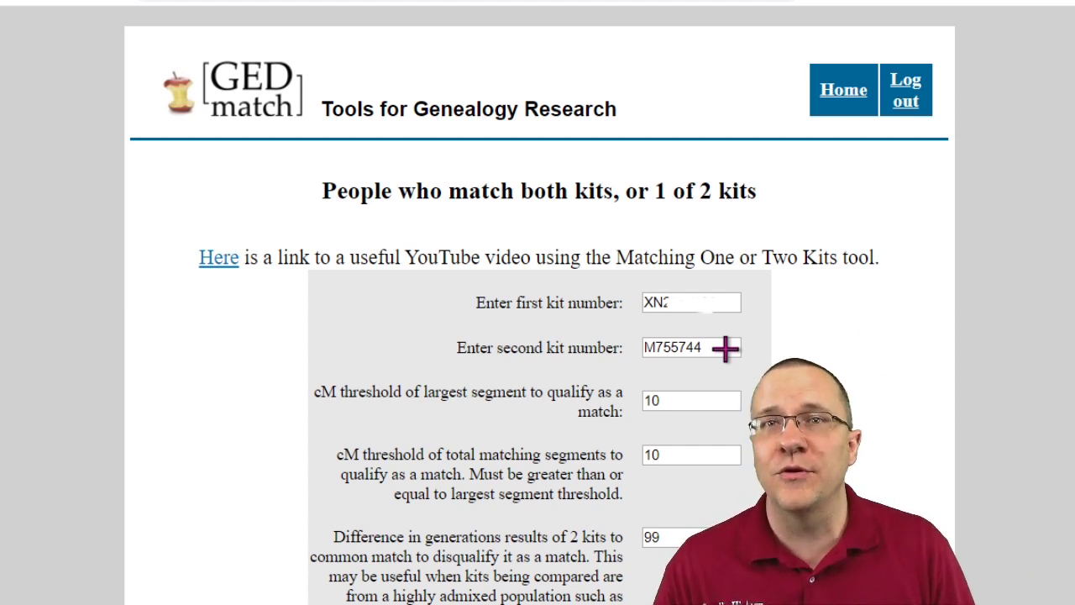
scroll(780, 363, down, 3)
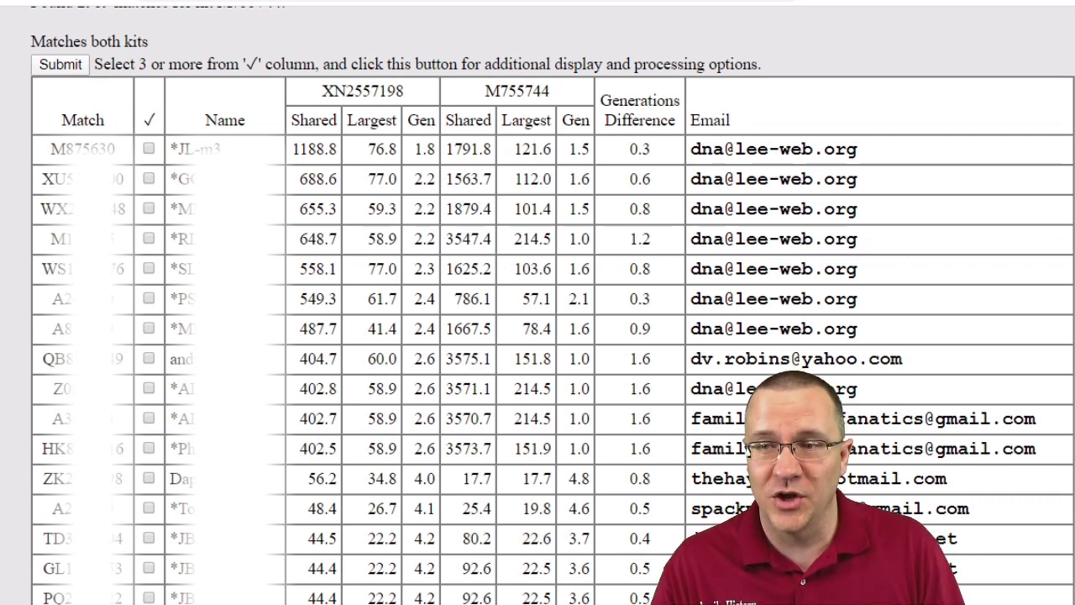
Tick the shared matches at 56.2, 48.4 and 44.5 cM and submit them to Visualization Options
click(149, 478)
click(148, 508)
click(149, 539)
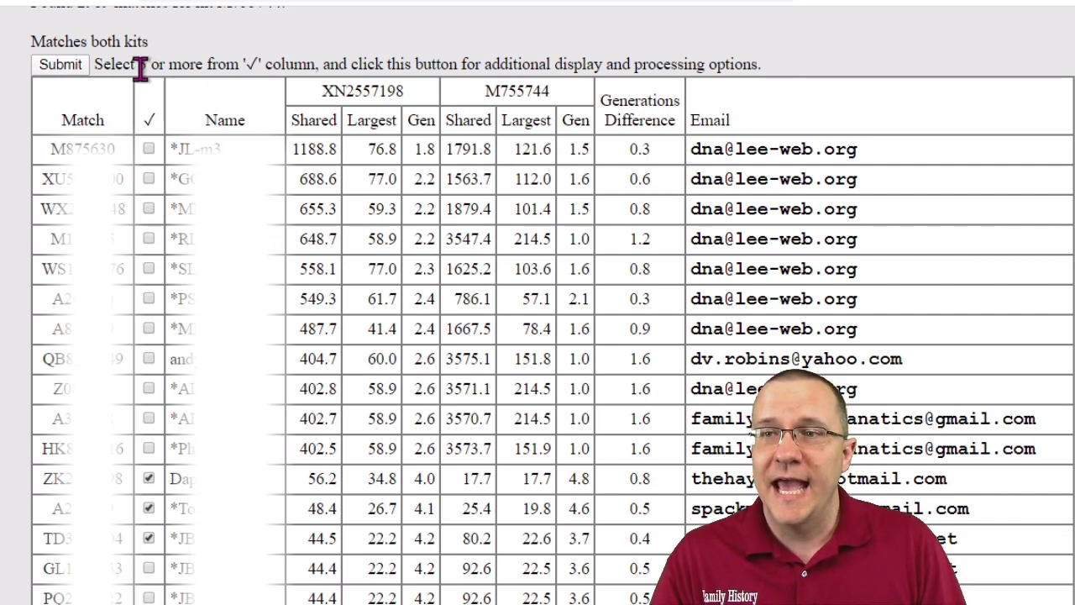
click(67, 71)
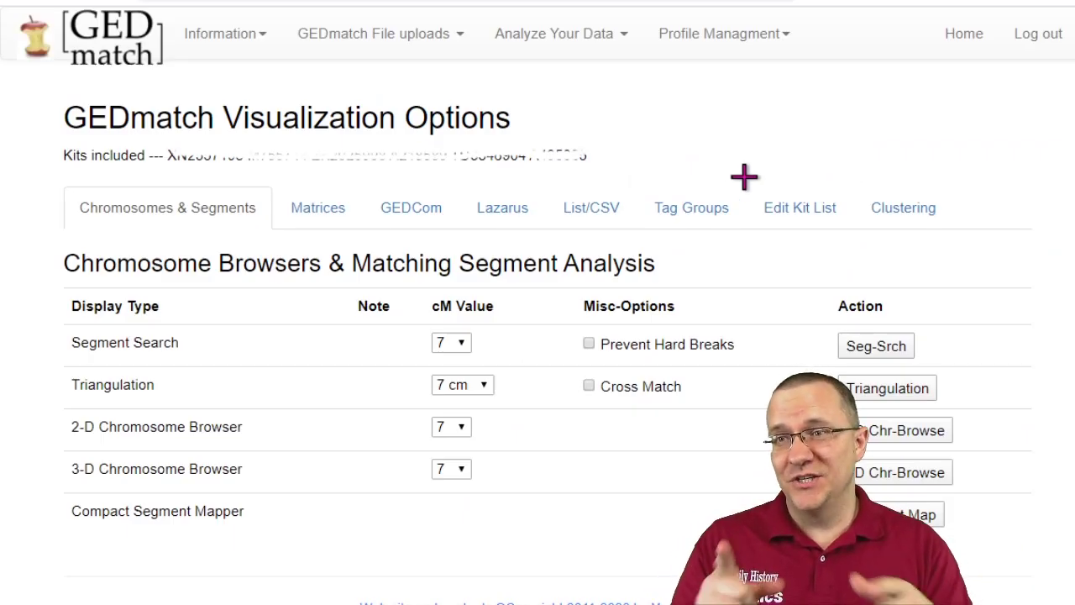